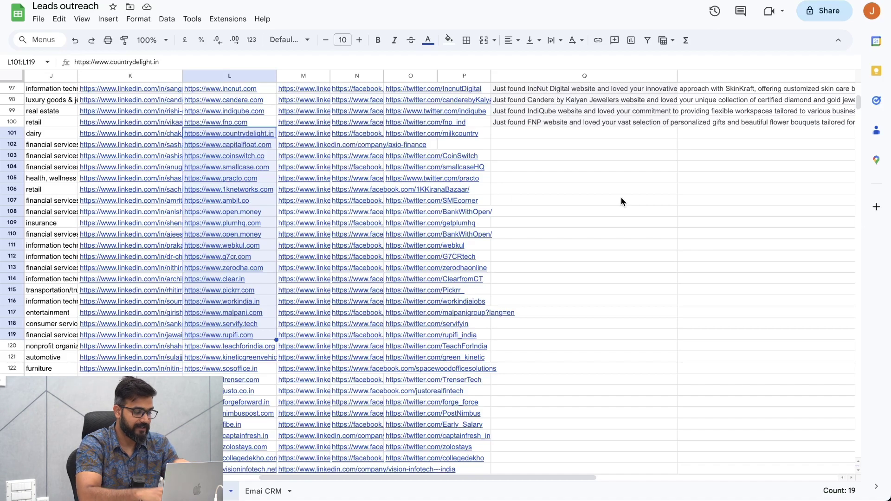
mouse_move(240, 135)
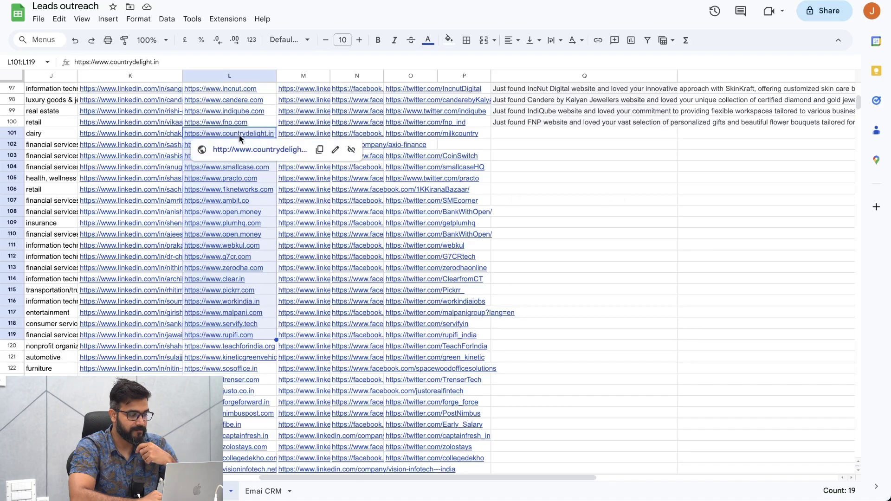
left_click(617, 235)
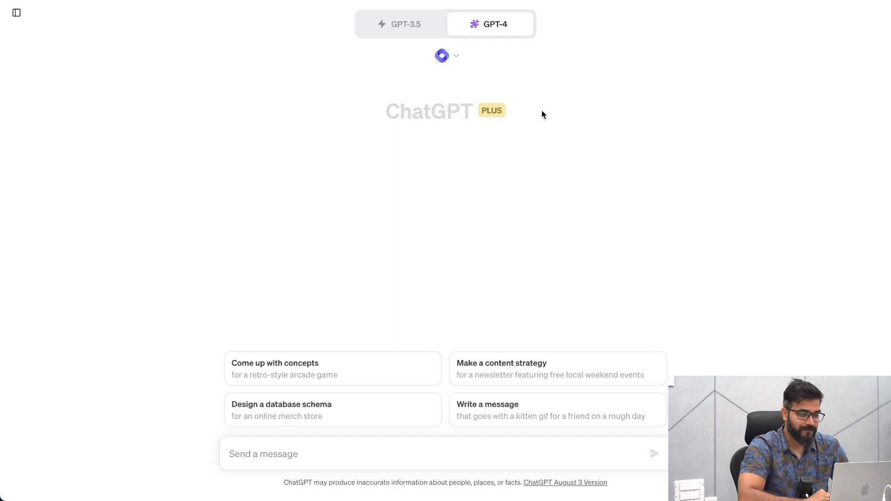
Check in the ChatGPT settings whether the Plugins and Code interpreter beta features are turned on, then close the settings and the sidebar
mouse_move(488, 24)
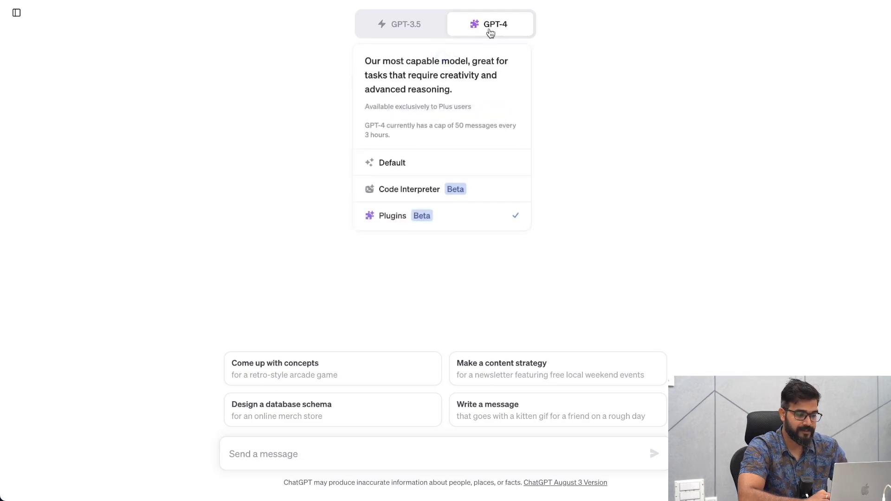
left_click(14, 9)
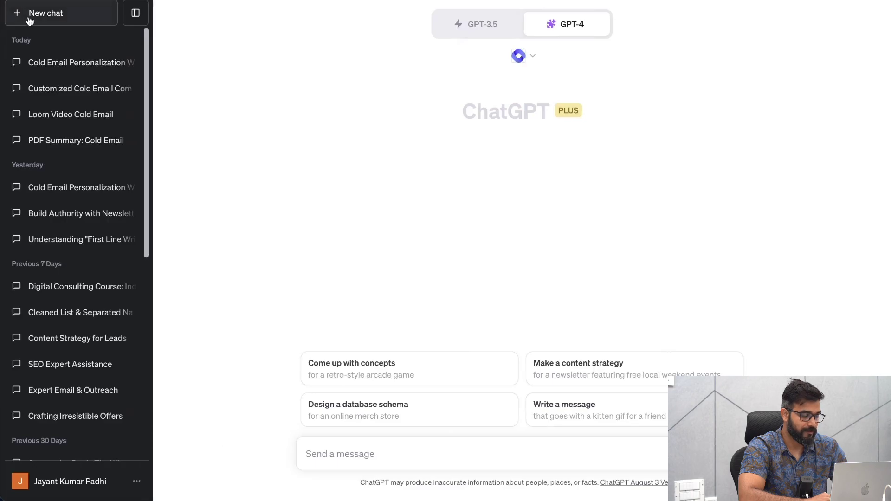
left_click(70, 483)
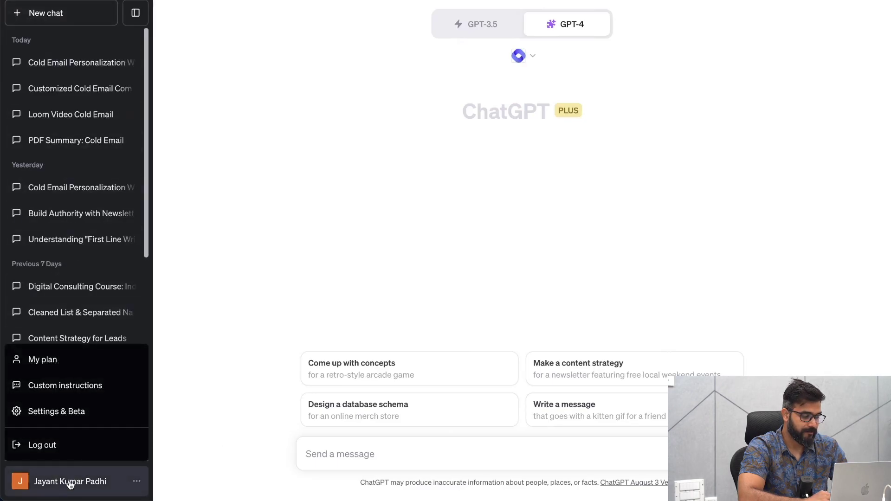
left_click(68, 412)
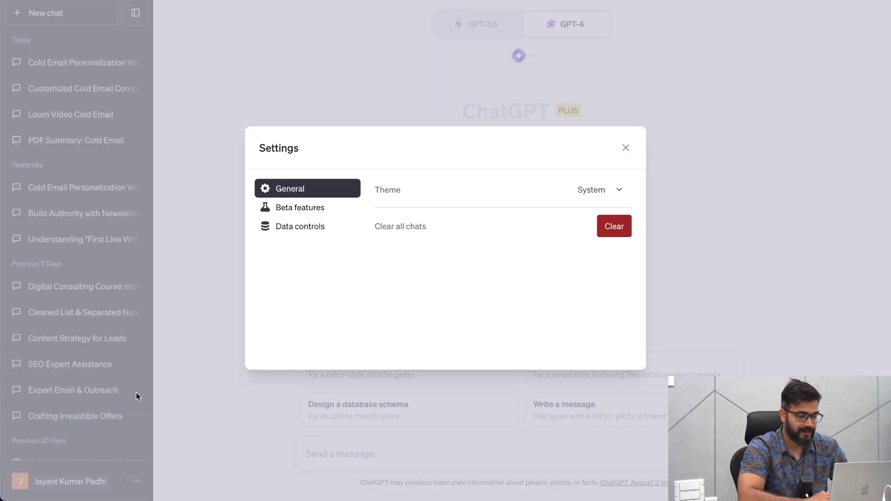
left_click(304, 210)
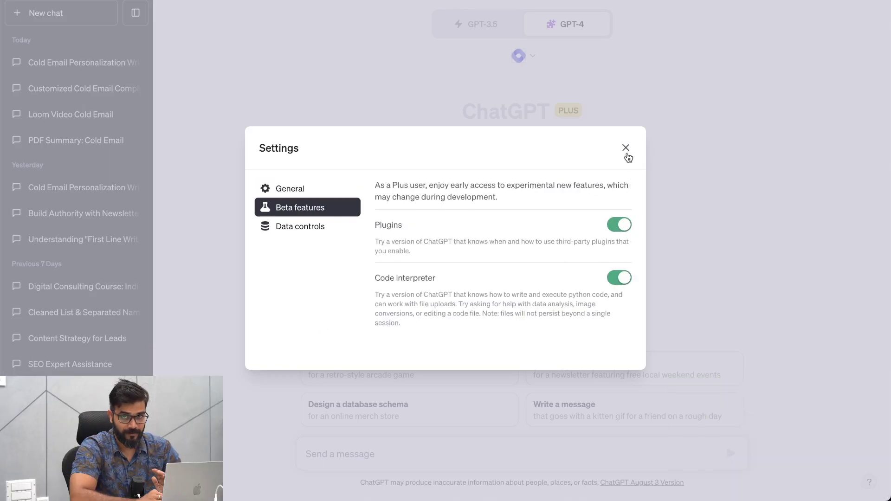
left_click(626, 148)
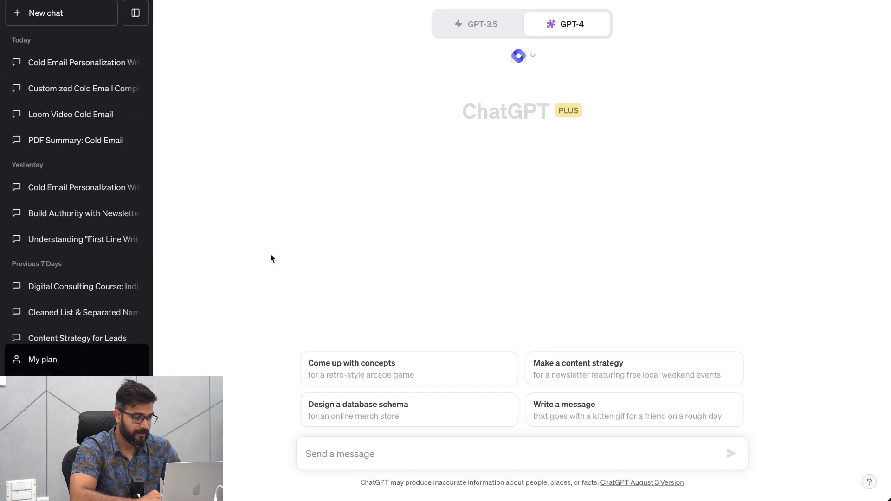
left_click(128, 17)
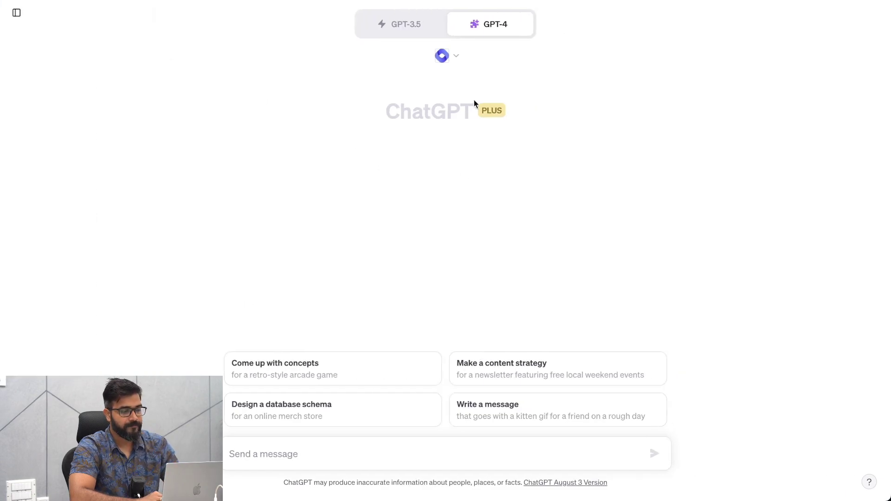
Switch to the Google Docs prompt document and copy the full text under "Prompt 1 for Icebreaker"
left_click(367, 8)
scroll(342, 198, "up", 20)
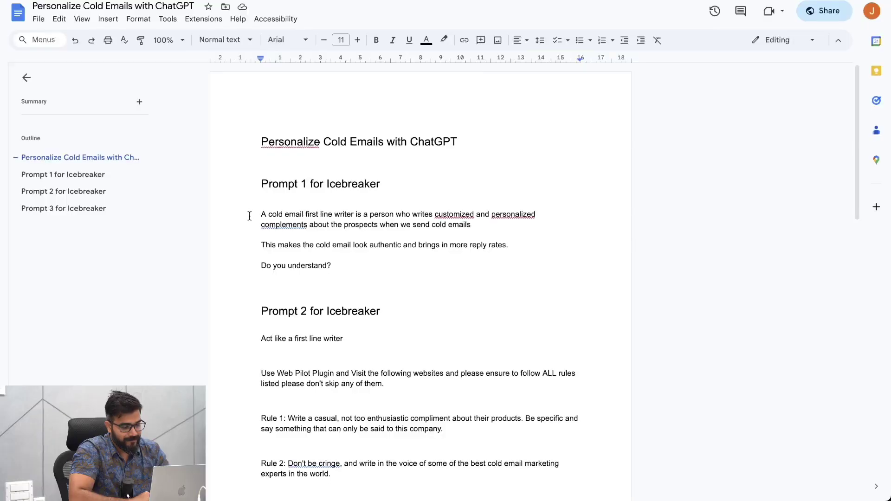
left_click_drag(249, 216, 362, 272)
key("super+c")
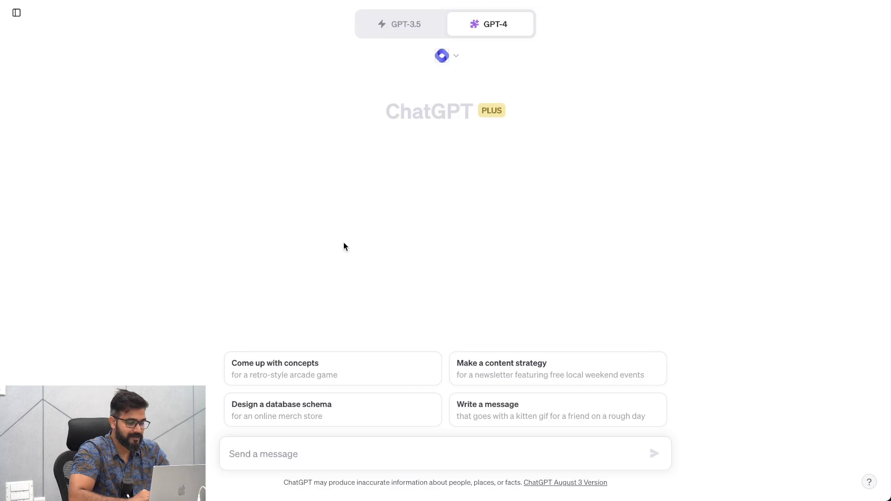
Paste the copied first-line-writer prompt into the new ChatGPT conversation, remove the trailing line break and send it
left_click(288, 452)
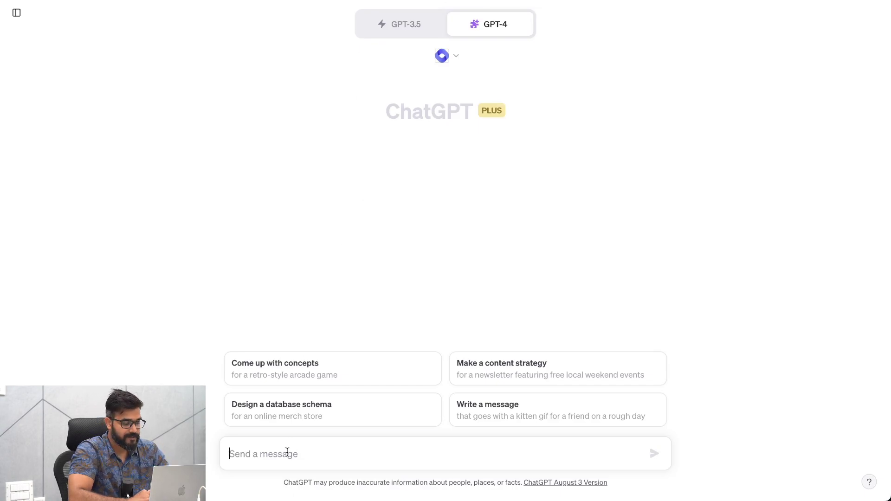
key("super+v")
key("shift+Return")
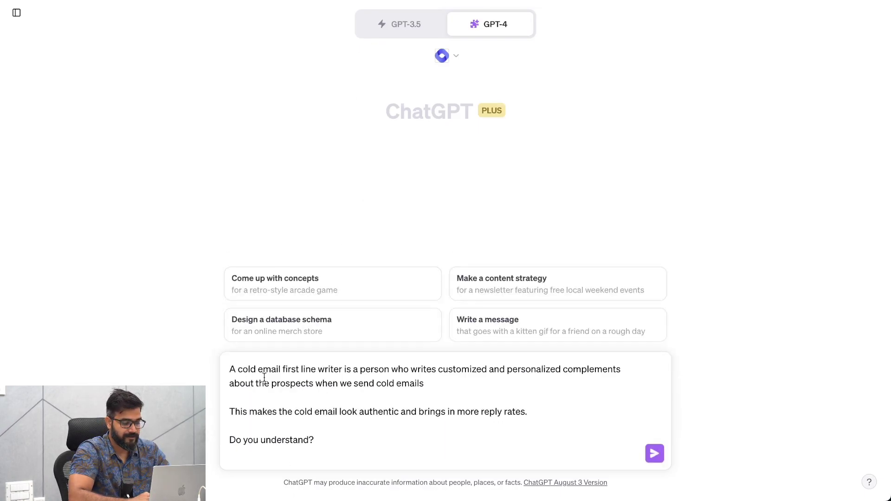
key("BackSpace")
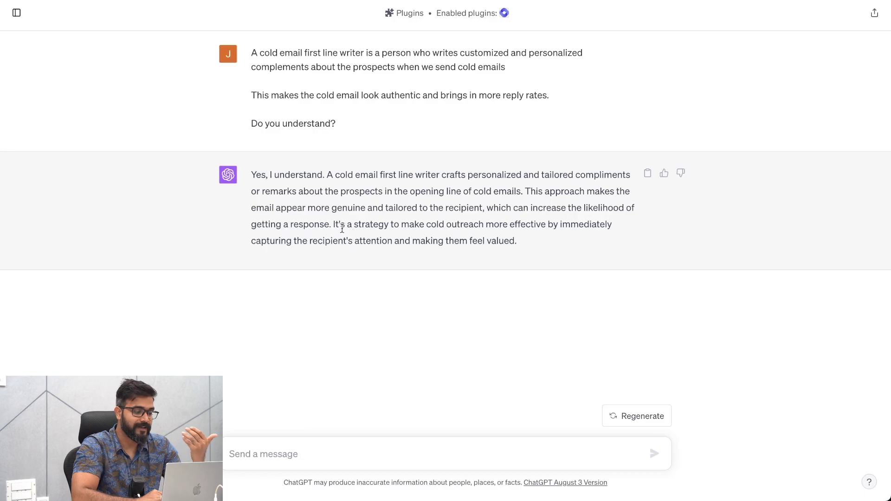
mouse_move(334, 226)
left_mouse_down()
mouse_move(570, 232)
mouse_move(530, 251)
mouse_move(342, 232)
left_mouse_up()
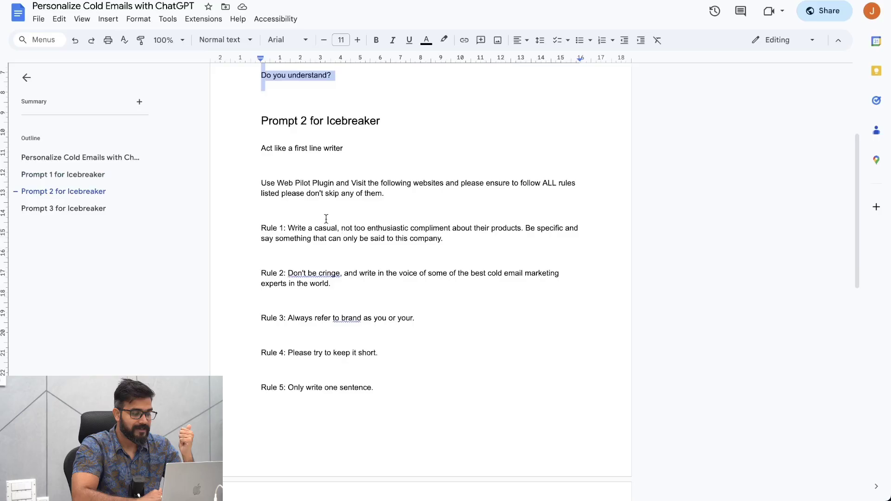
left_click_drag(258, 148, 348, 250)
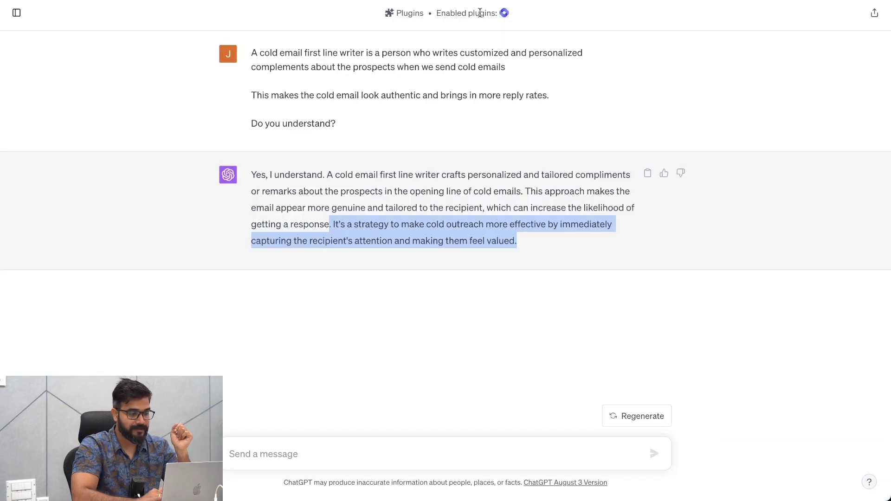
Open ChatGPT in a new browser tab and set the chat to GPT-4 with Plugins
right_click(454, 0)
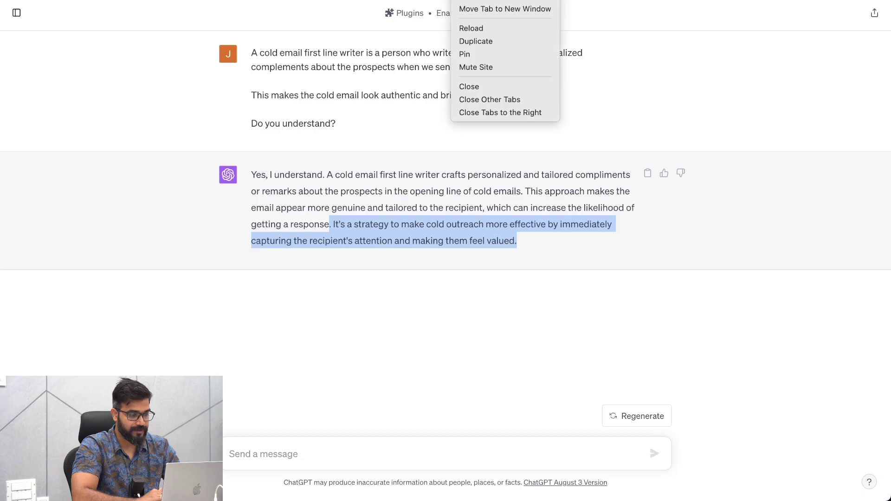
left_click(465, 0)
type("chat")
key("Return")
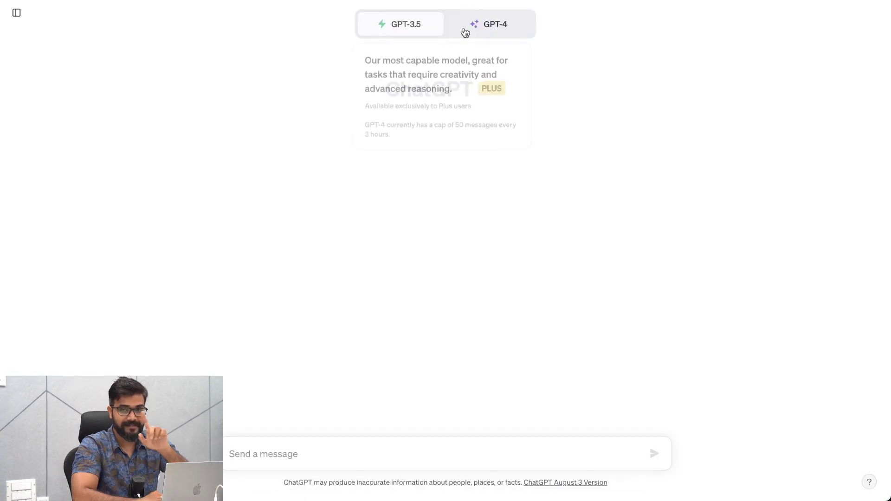
left_click(464, 29)
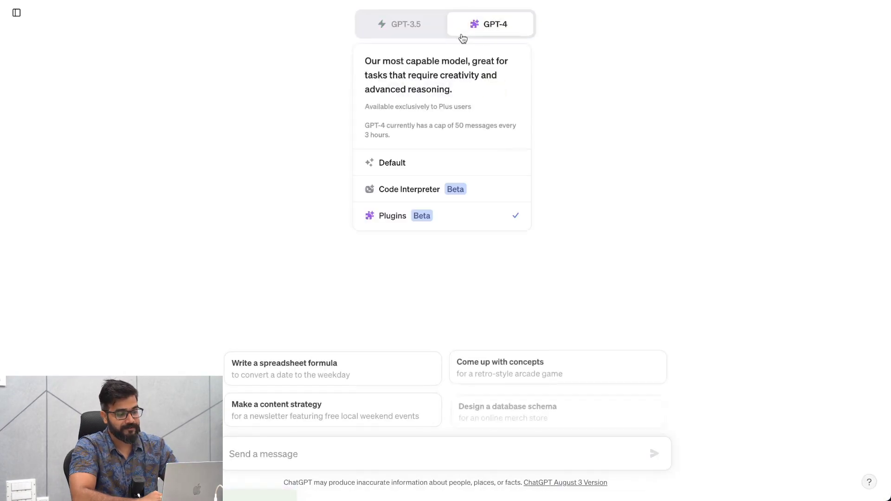
left_click(437, 218)
mouse_move(466, 46)
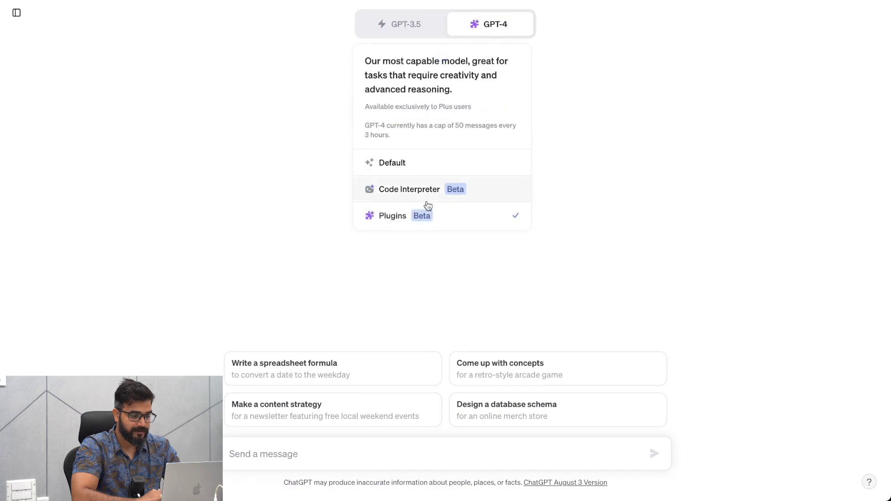
Search the plugin store for "webpilot" and check that WebPilot is ticked in the chat's plugin list
left_click(454, 59)
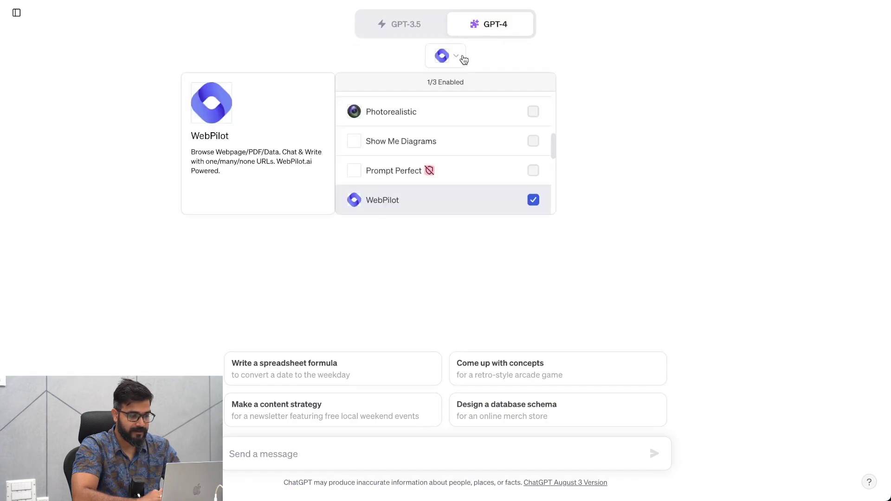
scroll(419, 207, "down", 10)
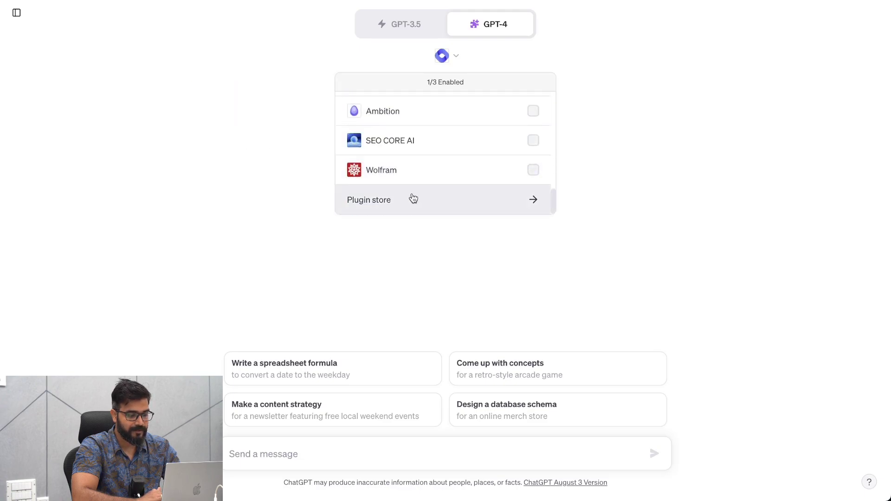
left_click(414, 199)
left_click(327, 125)
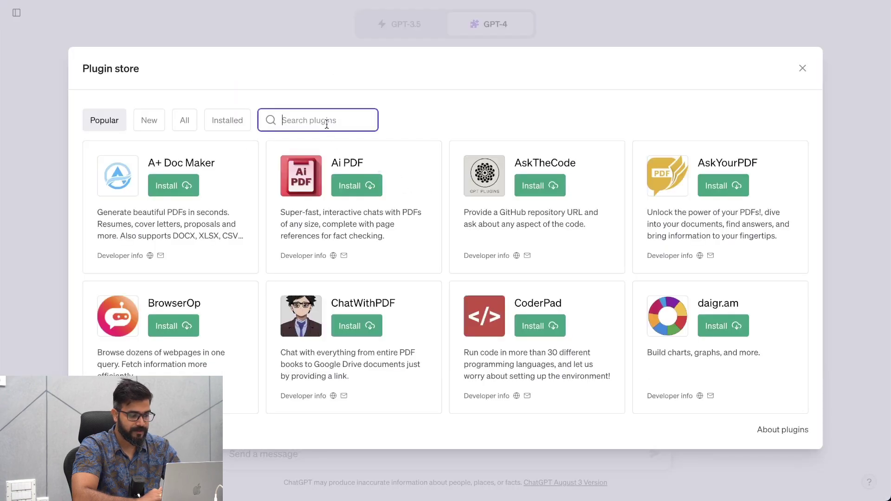
type("webpilot")
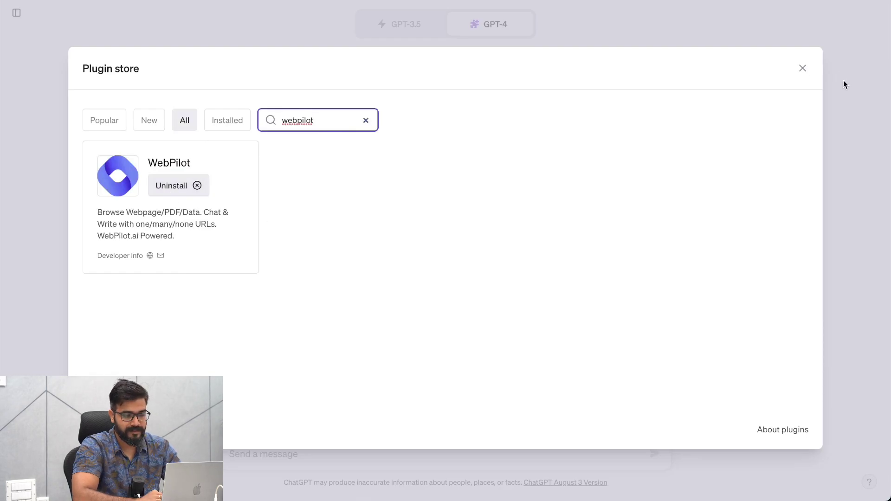
left_click(798, 72)
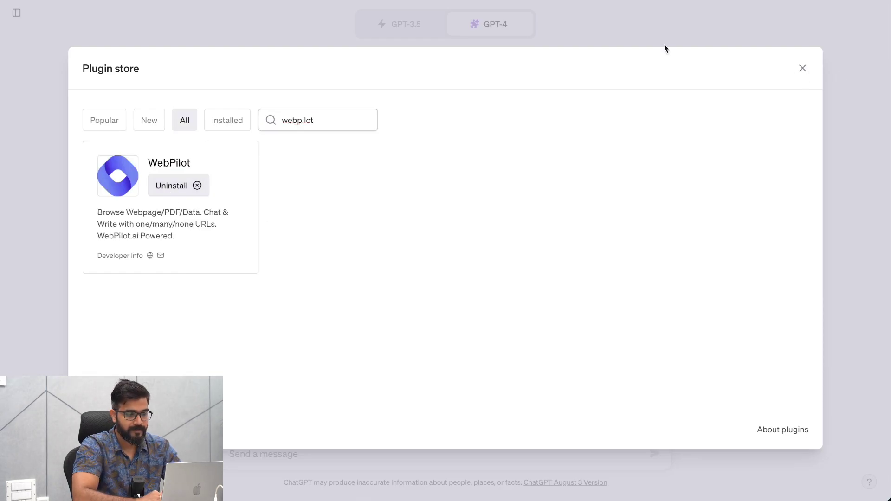
left_click(801, 70)
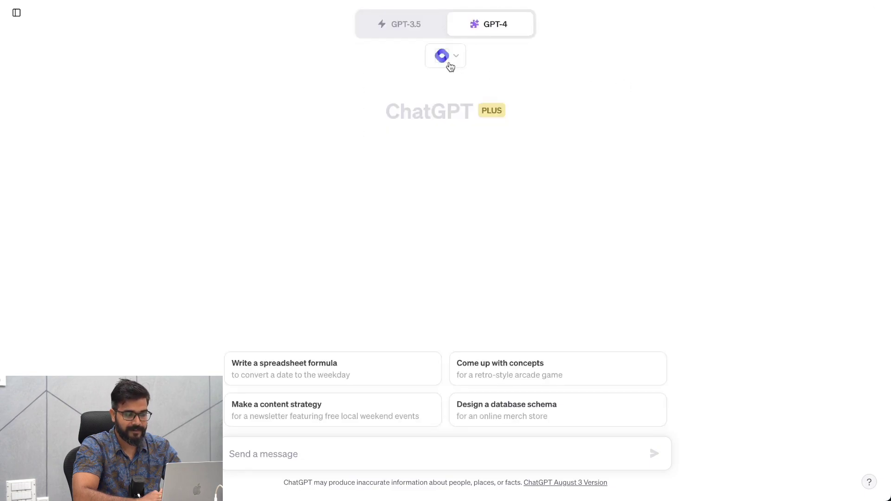
left_click(442, 57)
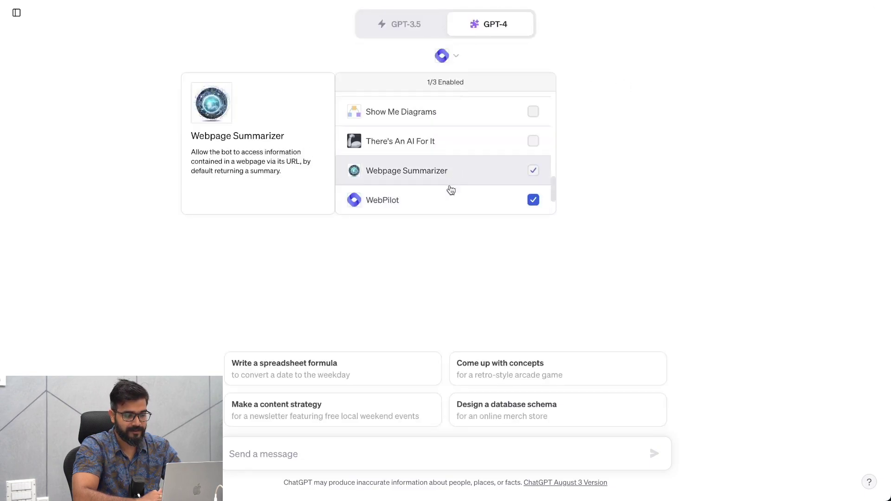
left_click(668, 216)
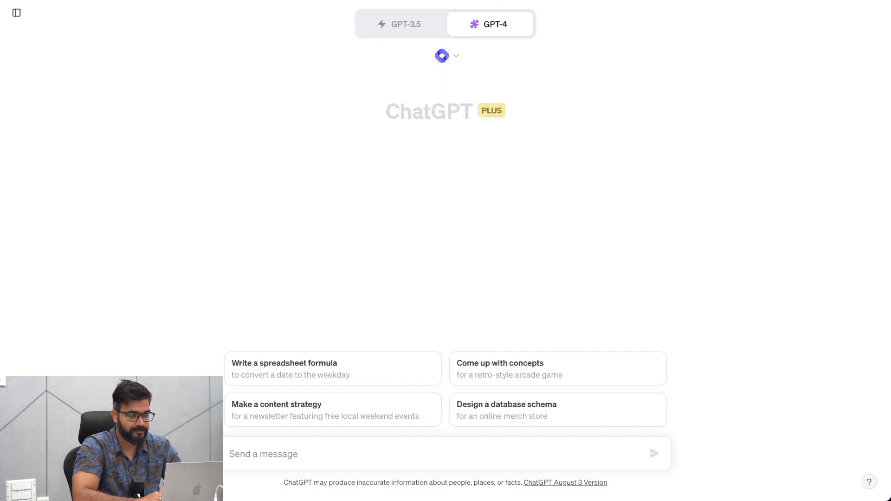
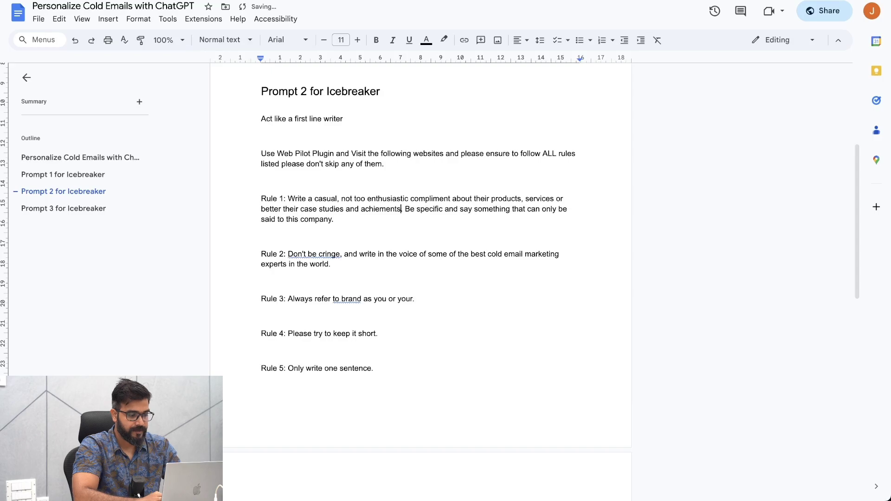
Read through the rules under "Prompt 2 for Icebreaker" in the Google Docs document, highlighting the required sentence opening in Rule 6
scroll(419, 241, "down", 1)
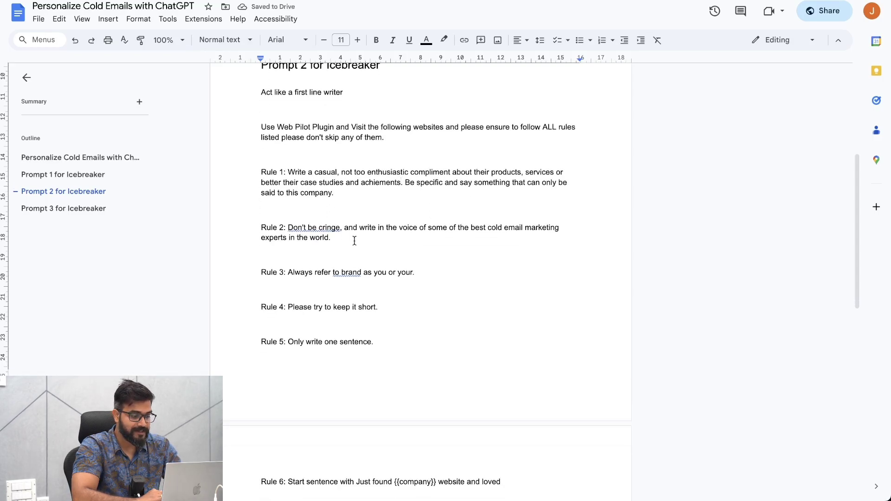
scroll(354, 240, "down", 1)
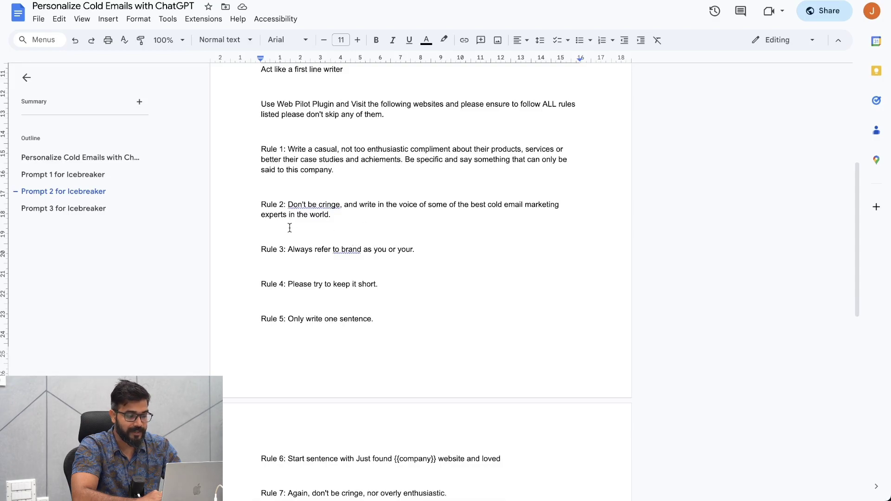
scroll(336, 261, "down", 1)
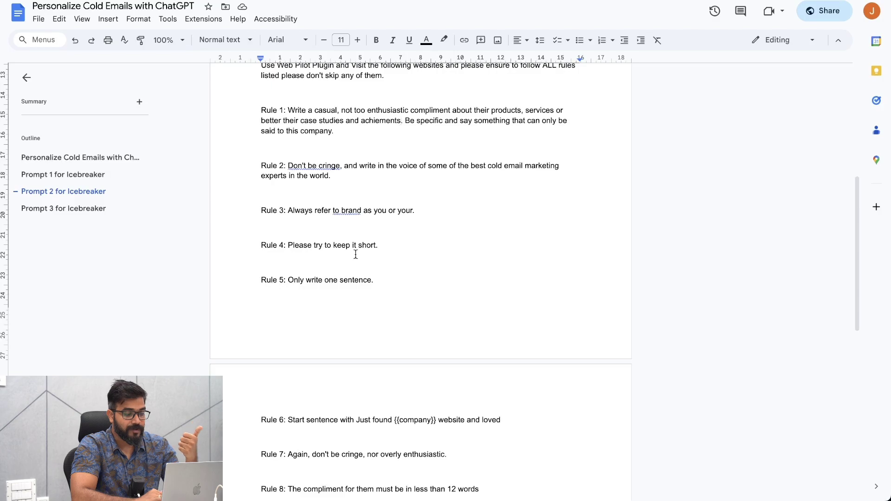
scroll(354, 254, "down", 3)
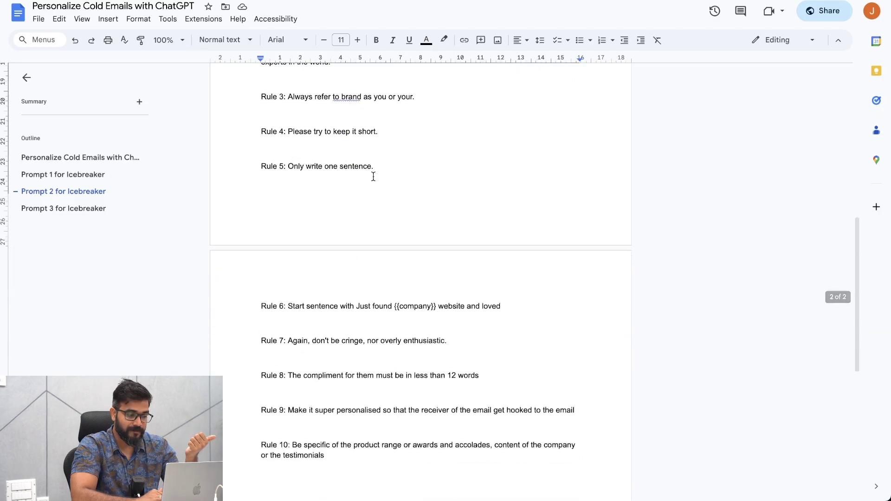
scroll(314, 310, "down", 1)
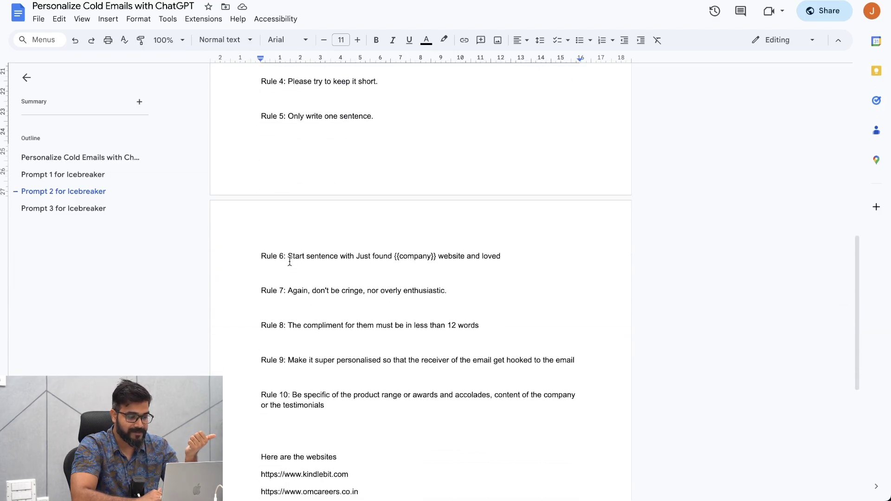
left_click_drag(288, 256, 503, 259)
left_click(355, 256)
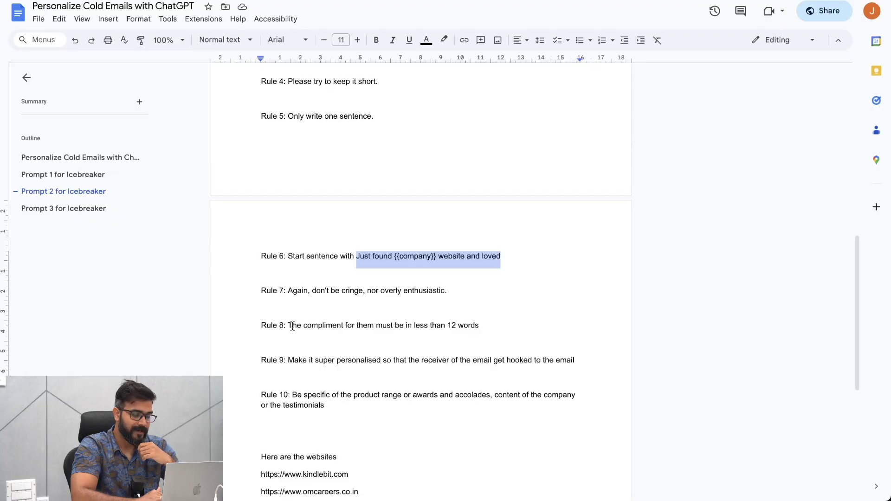
Read Rules 7 to 10 of Prompt 2 and highlight the website list down to the closing NO INFO instruction
scroll(426, 327, "down", 2)
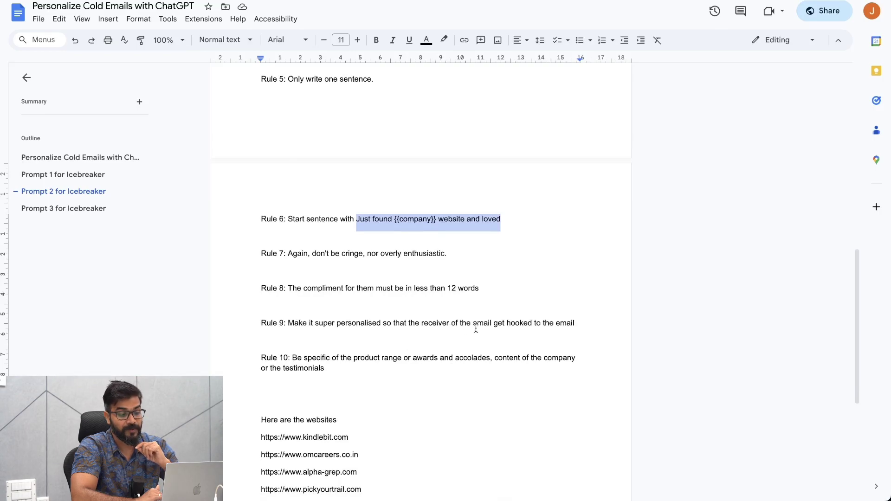
scroll(378, 365, "down", 3)
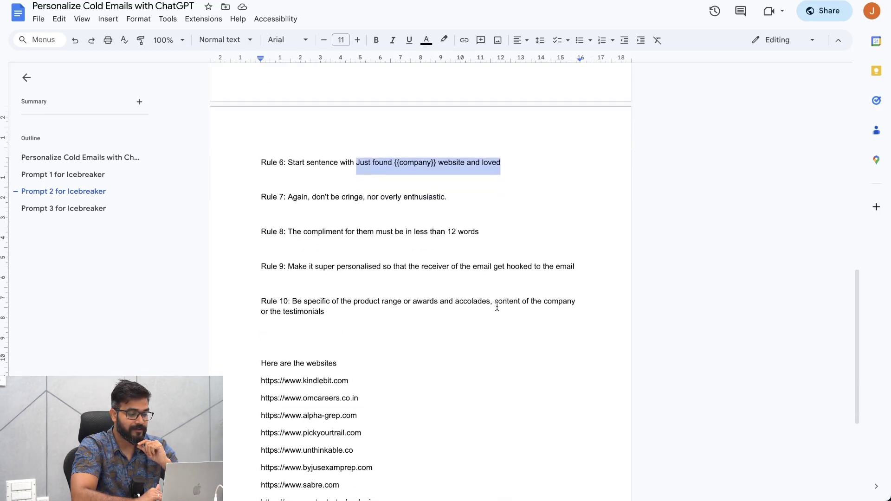
left_click(350, 325)
scroll(325, 320, "down", 6)
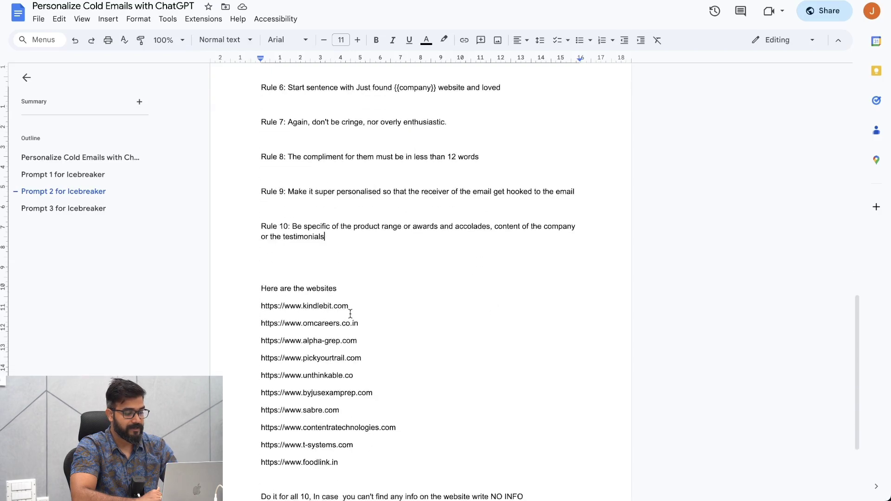
scroll(284, 316, "down", 4)
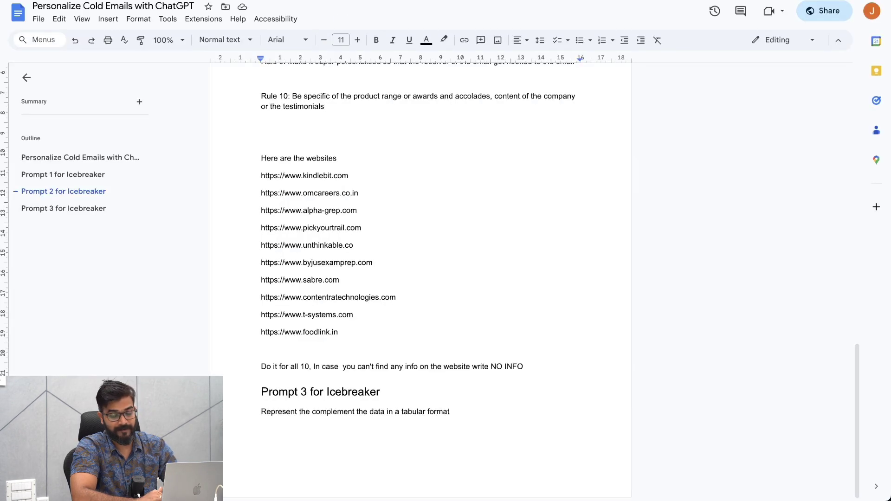
left_click_drag(260, 176, 417, 362)
right_click(404, 364)
Copy all of Prompt 2, from "Act like a first line writer" through the NO INFO instruction, and send it in the ChatGPT conversation
left_click_drag(310, 367, 255, 98)
left_click(495, 369)
key("super+Tab")
left_click(369, 464)
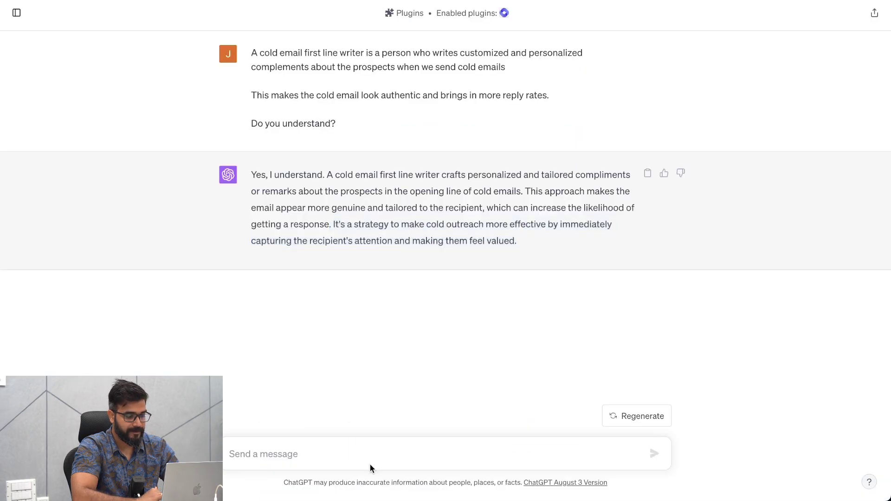
key("super+v")
key("Return")
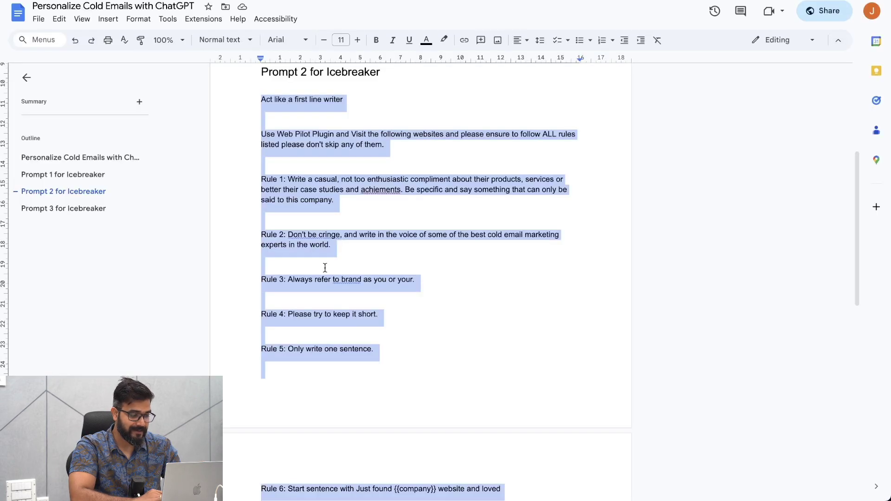
Copy the Prompt 3 text "Represent the complement the data in a tabular format" from the Google Docs document and send it in the ChatGPT conversation
scroll(325, 267, "down", 10)
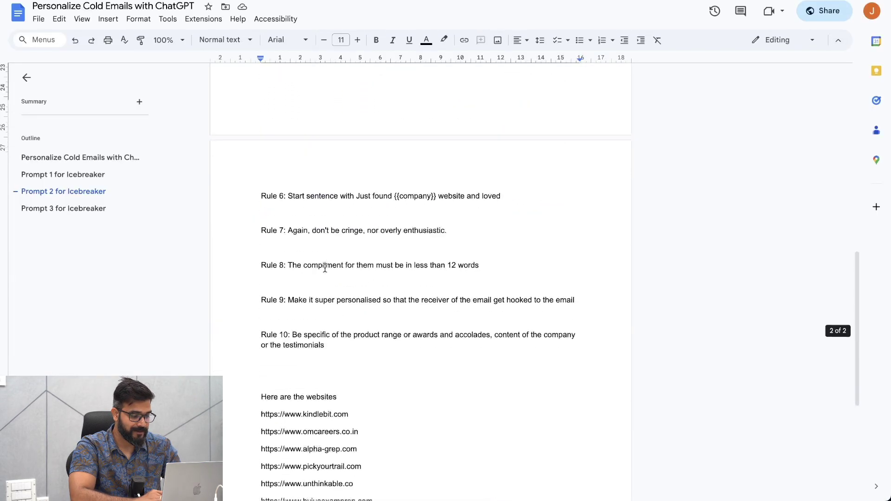
scroll(325, 268, "down", 2)
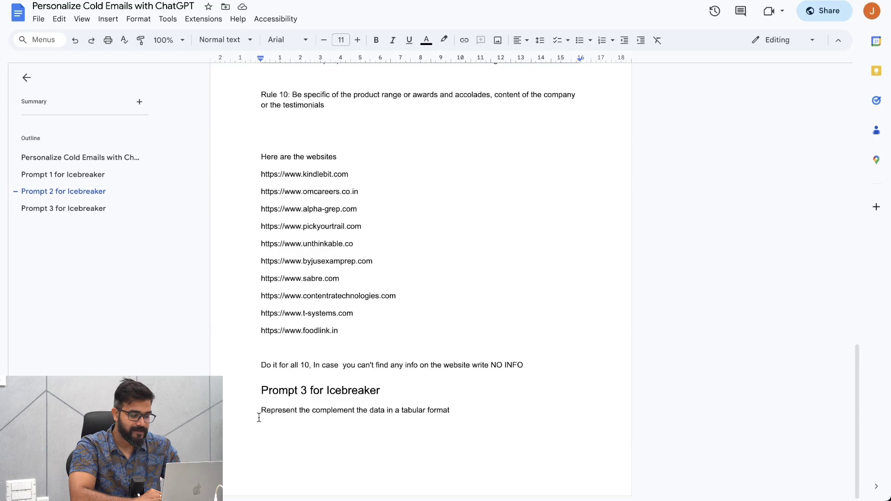
left_click_drag(259, 418, 608, 414)
key("super+c")
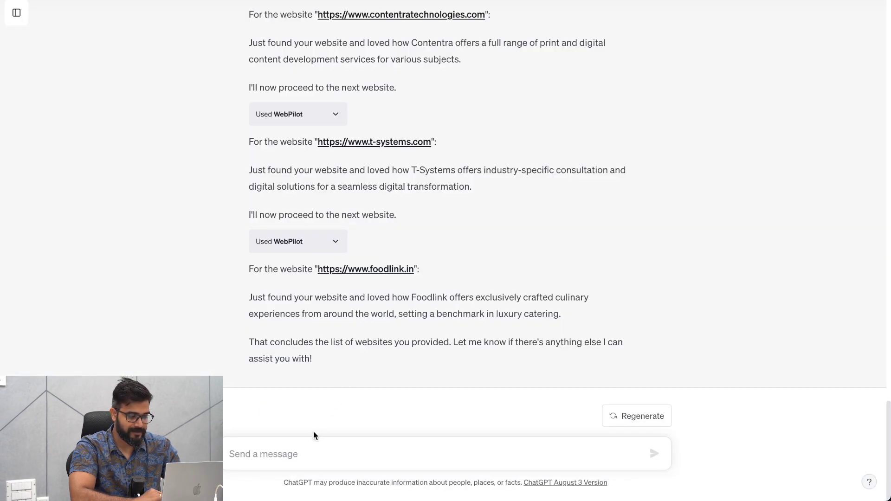
left_click(312, 440)
key("super+v")
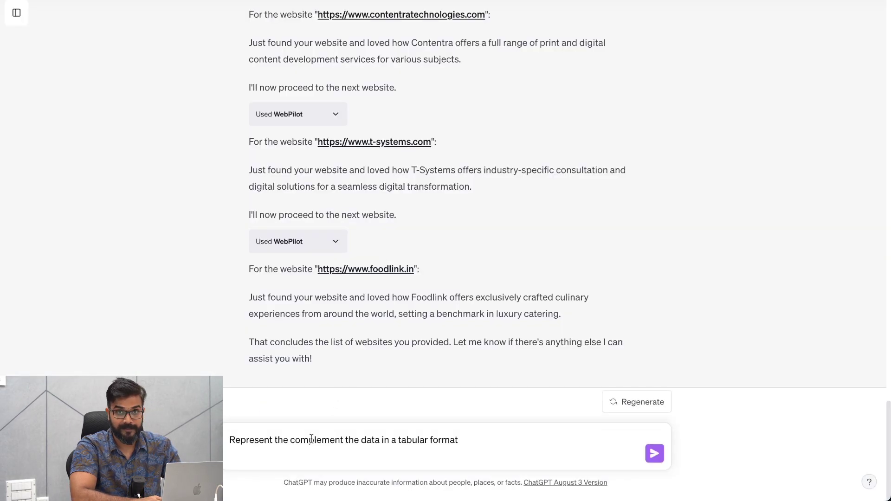
key("Return")
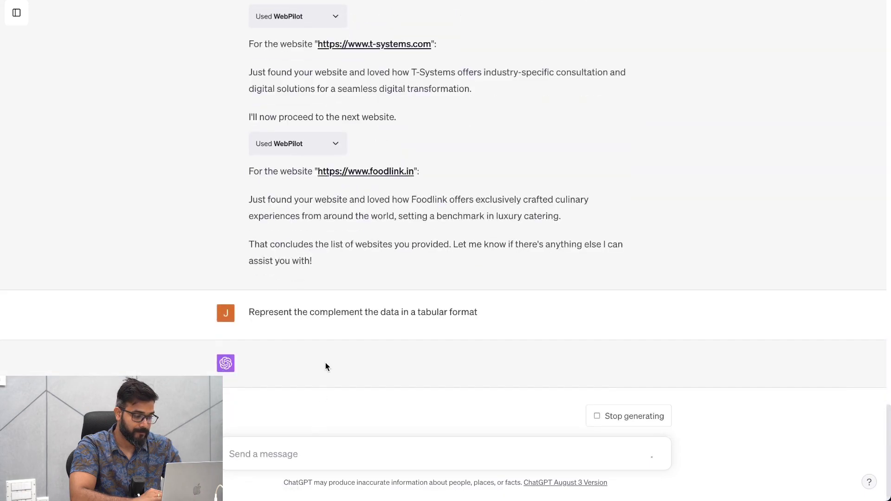